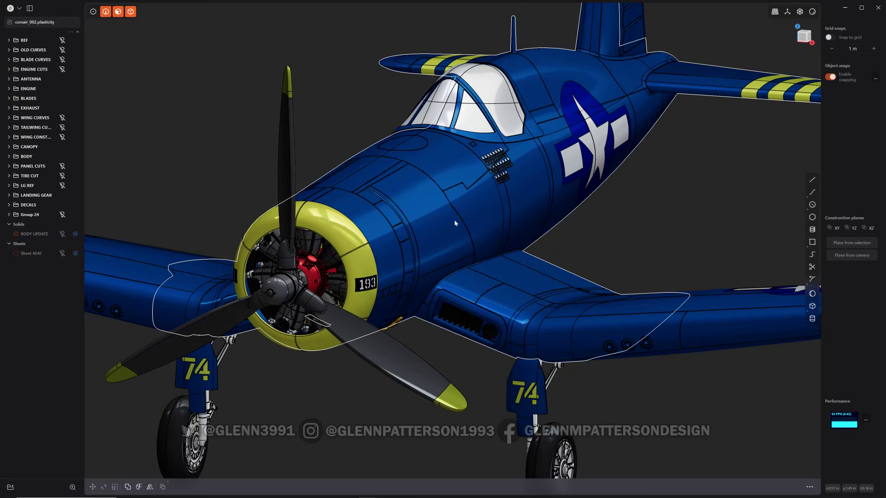
Orbit around the Corsair model to look down on its fuselage and wings.
mouse_move(458, 225)
middle_mouse_down()
mouse_move(397, 246)
mouse_move(477, 261)
mouse_move(461, 257)
mouse_move(447, 223)
middle_mouse_up()
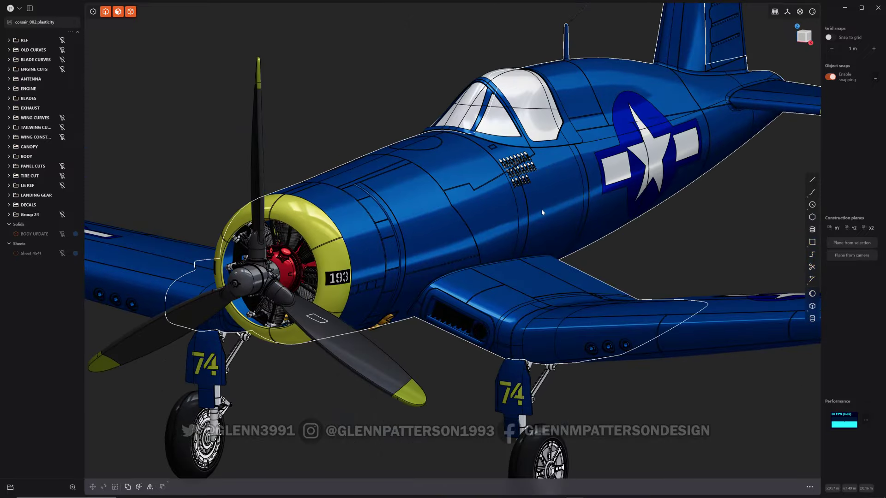
middle_click_drag(409, 199, 523, 208)
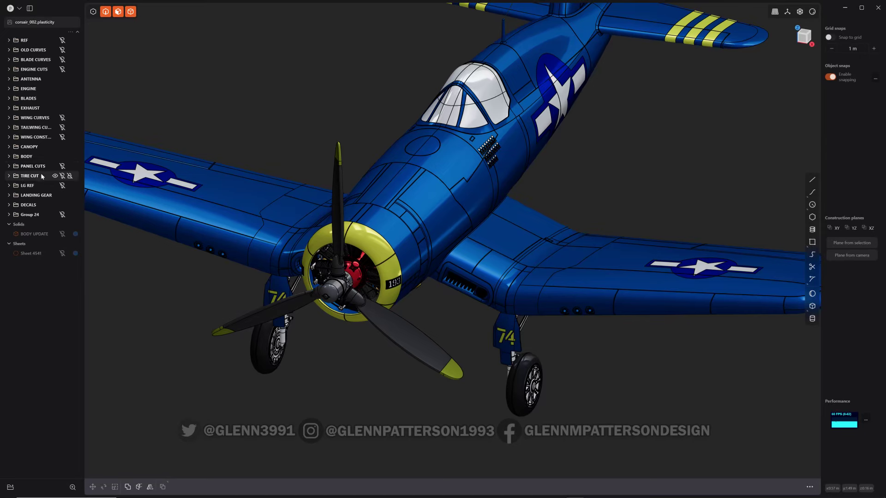
left_click(63, 167)
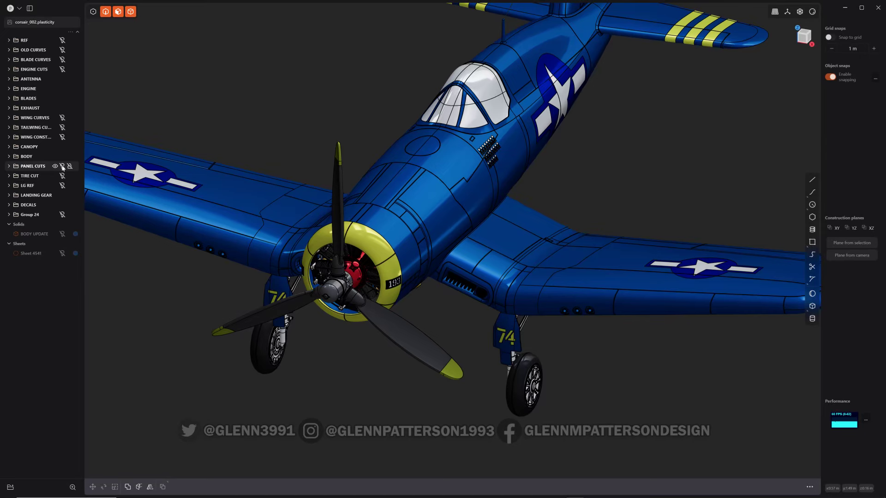
left_click(30, 169)
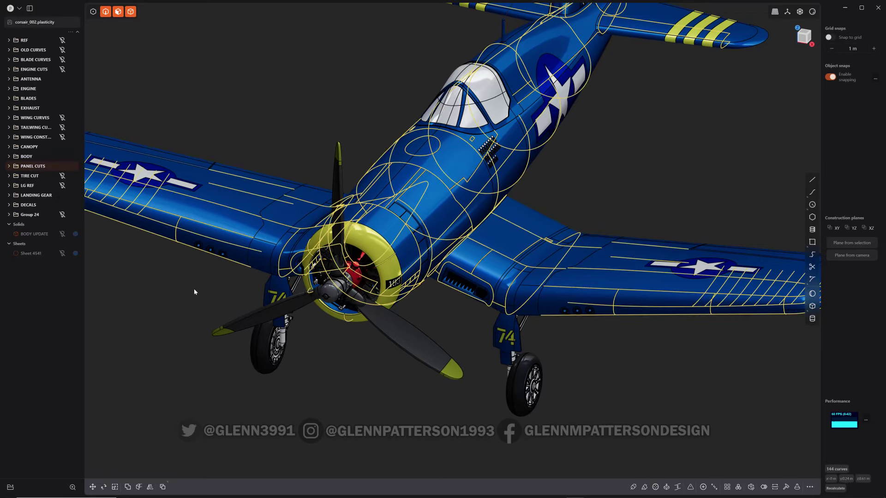
key("slash")
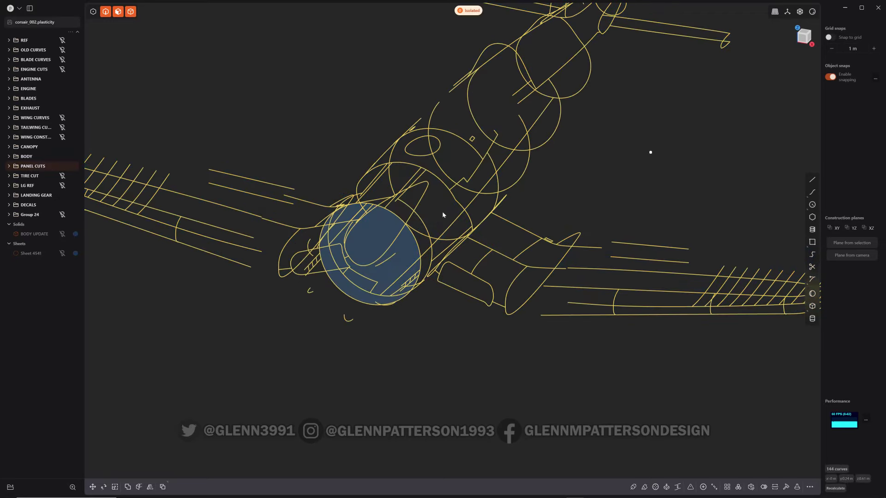
middle_click_drag(442, 215, 440, 239)
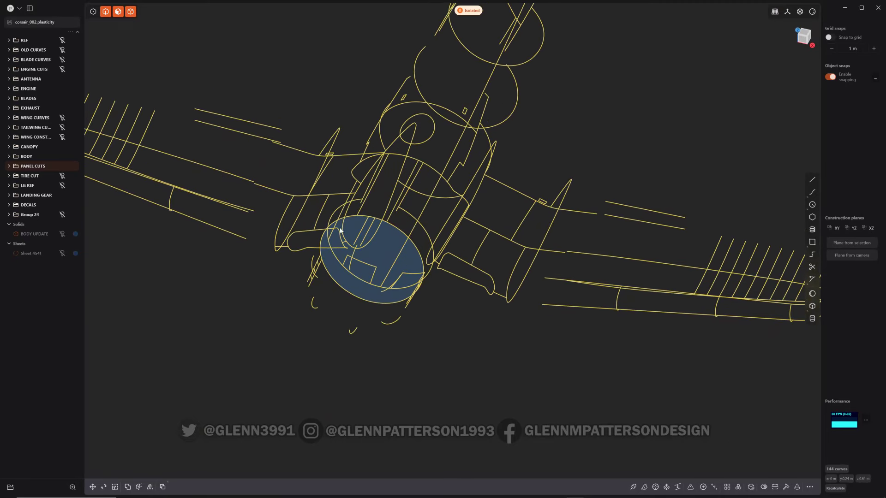
left_click(253, 313)
key("/")
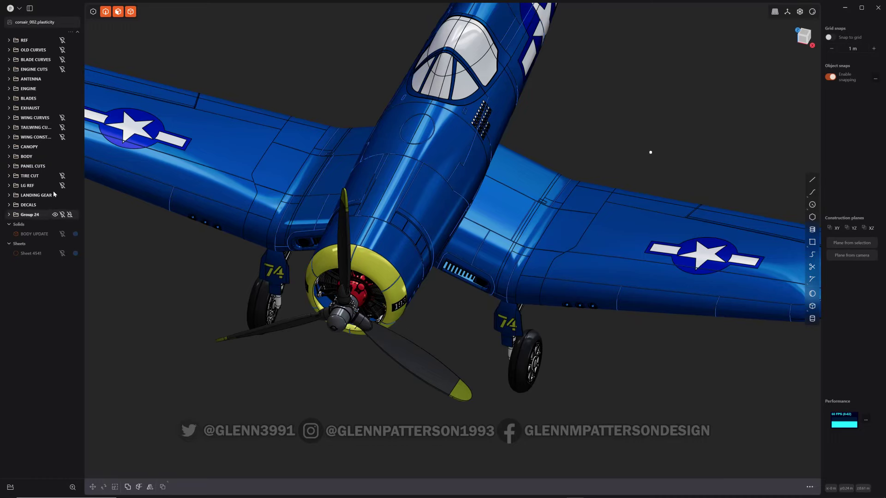
Look straight down on the Corsair in Top view and reveal the REF blueprint images.
middle_click_drag(306, 190, 330, 244, "alt")
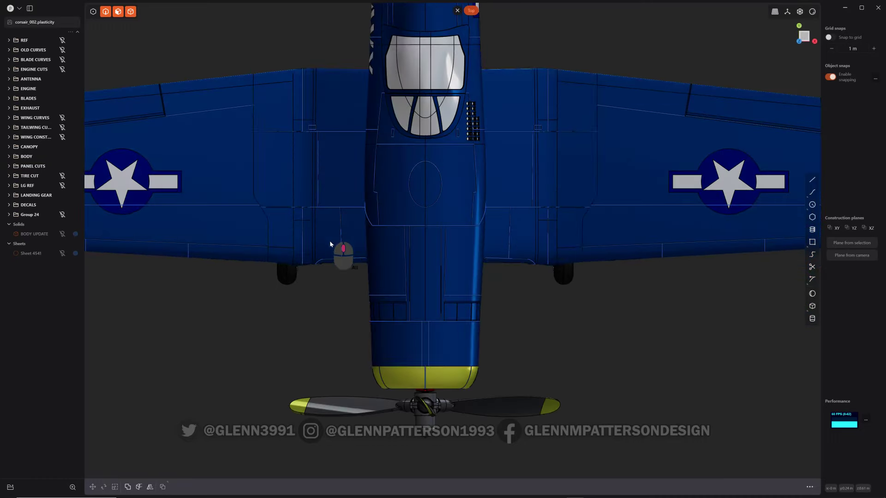
middle_click_drag(570, 182, 581, 314, "shift")
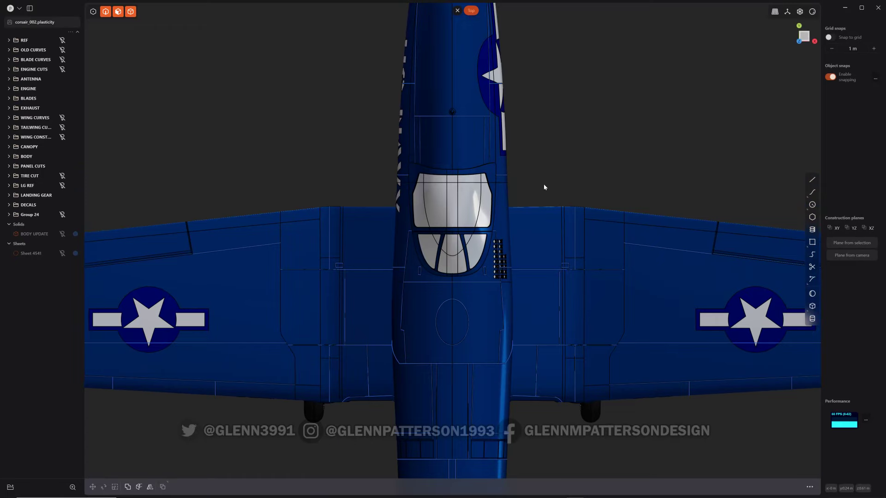
scroll(544, 187, "down", 3)
scroll(537, 187, "down", 2)
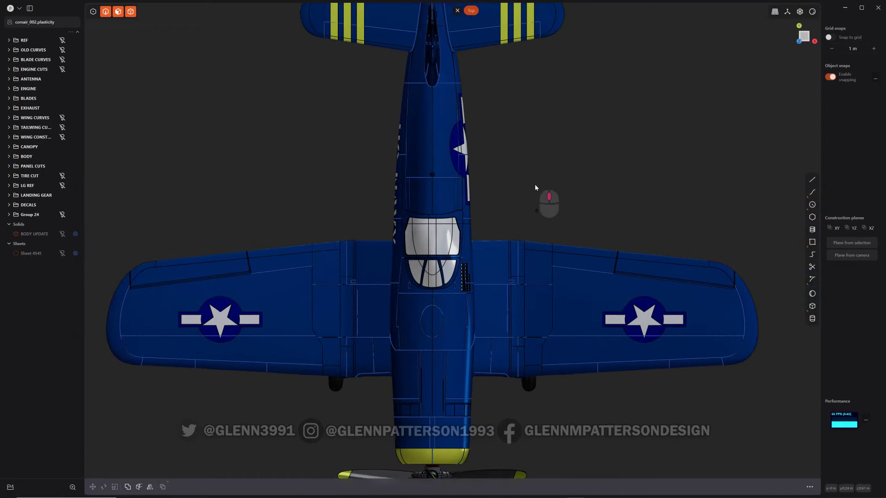
left_click(62, 41)
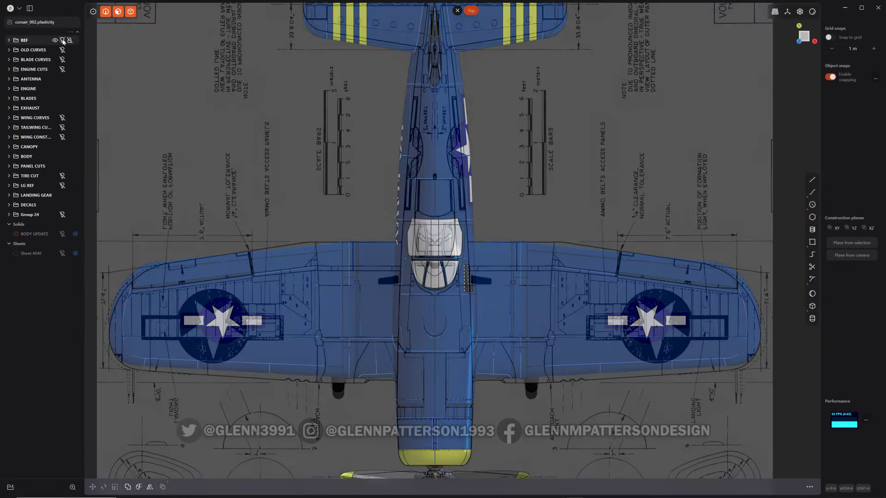
Compare the model against its blueprints in side, top and perspective views.
middle_click_drag(483, 219, 355, 96, "alt")
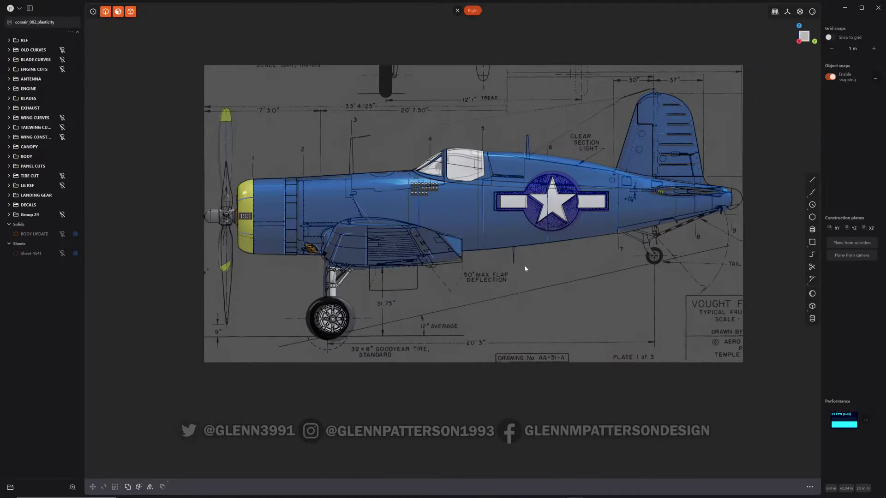
middle_click_drag(526, 270, 645, 410, "alt")
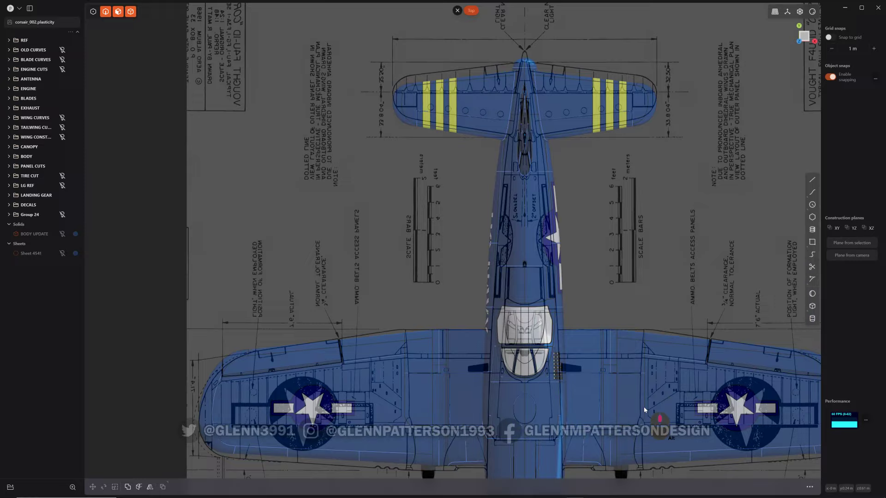
middle_click_drag(635, 297, 531, 162, "shift")
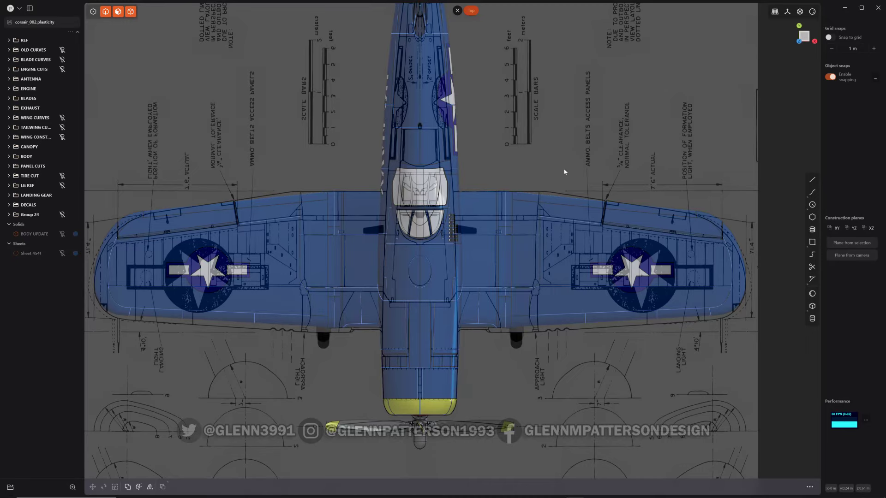
middle_click_drag(563, 172, 558, 307)
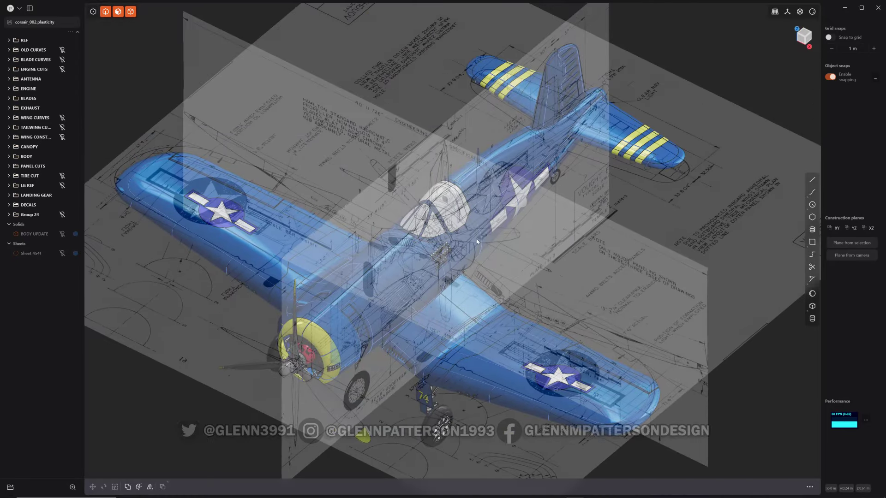
Hide the REF blueprint images and the PANEL CUTS curves.
left_click(62, 40)
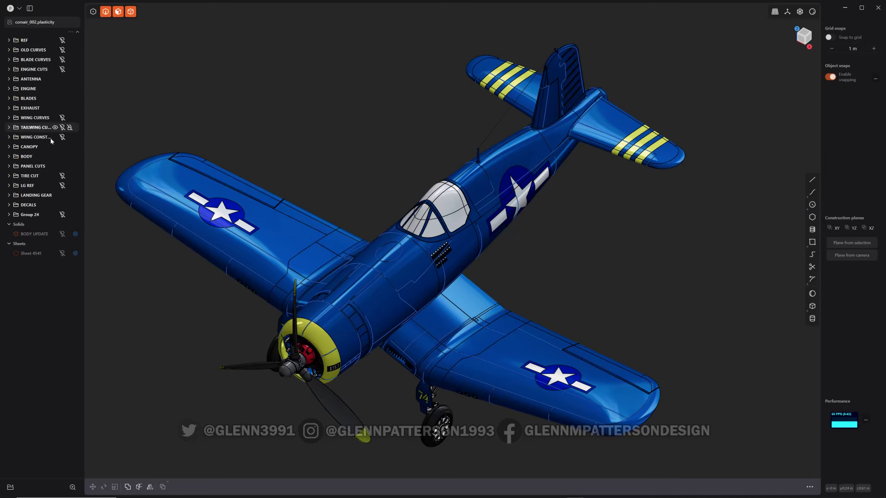
left_click(62, 166)
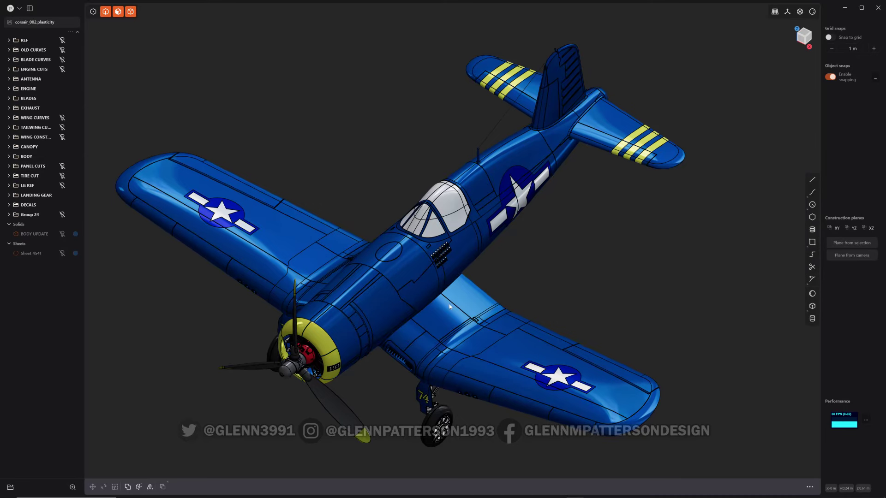
middle_click_drag(489, 277, 448, 269)
scroll(445, 267, "up", 5)
scroll(442, 271, "up", 3)
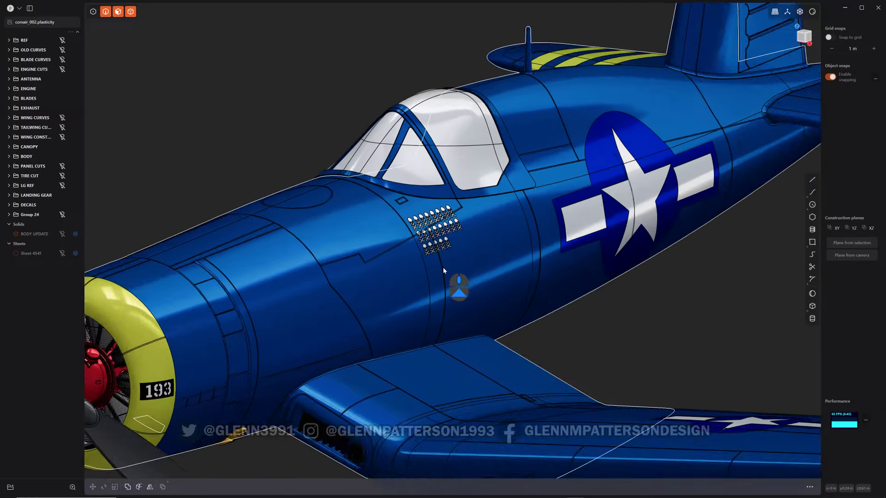
Orbit toward the nose to face the propeller and front landing-gear wheel.
middle_click_drag(533, 223, 575, 200, "shift")
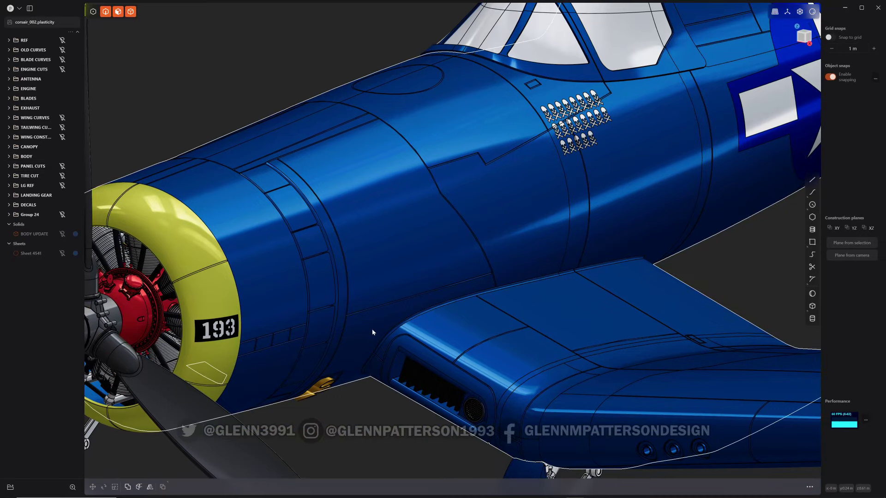
middle_click_drag(372, 328, 565, 185)
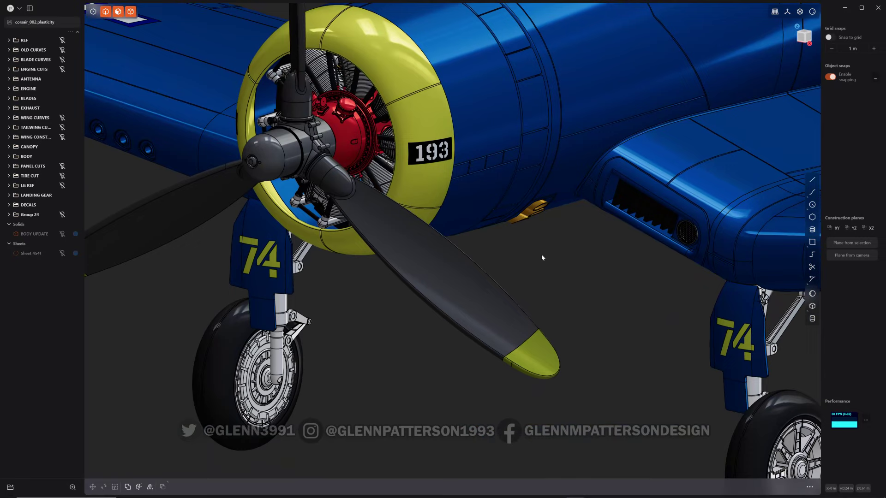
middle_click_drag(413, 326, 564, 319)
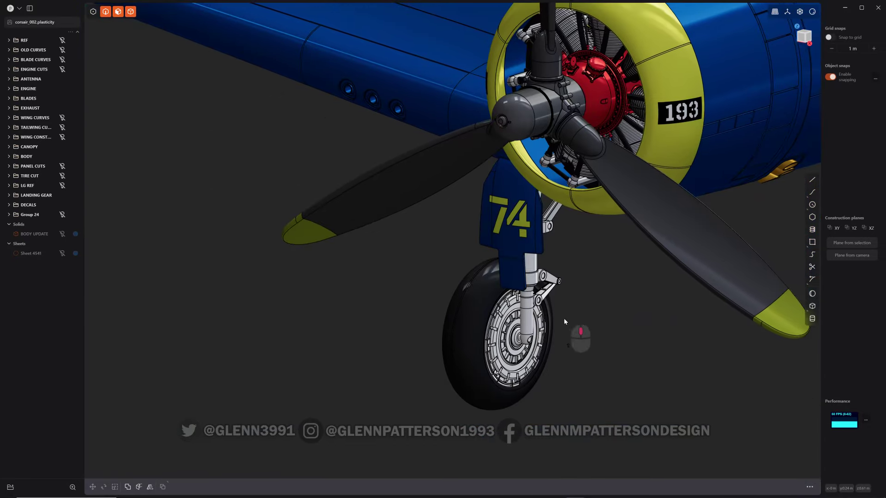
Select the front tire and view it head-on in Front view.
left_click(462, 328)
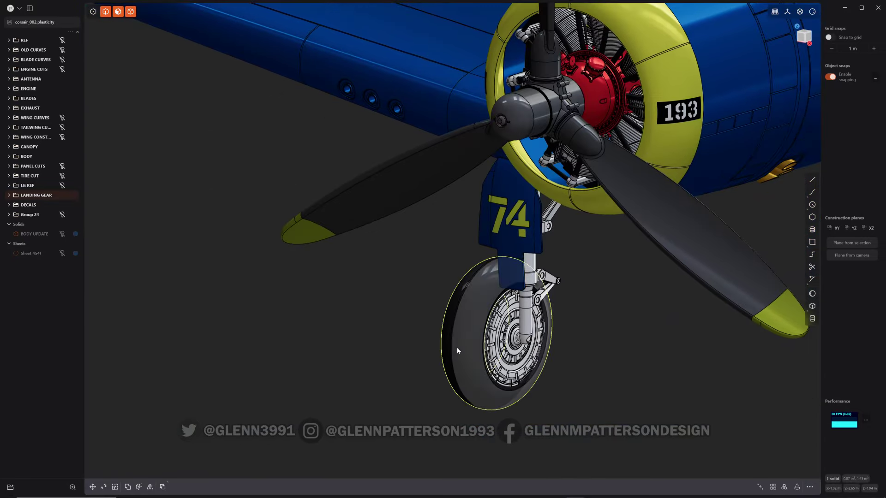
middle_click_drag(457, 348, 506, 335)
key("KP_1")
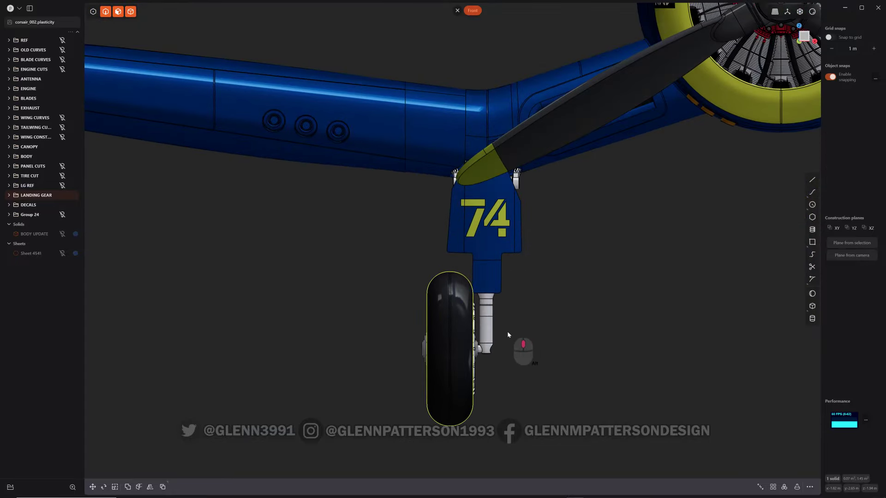
scroll(441, 335, "up", 3)
middle_click_drag(442, 335, 379, 286)
scroll(346, 301, "down", 5)
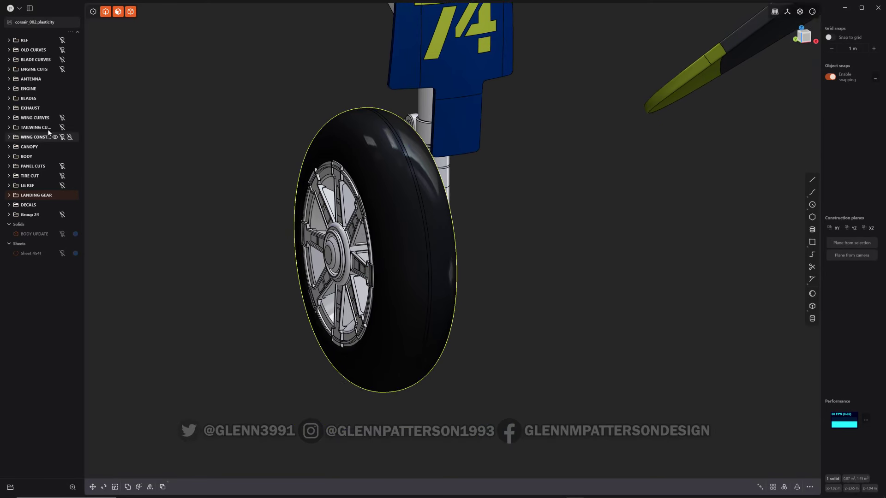
Show the TIRE CUT curves over the wheel, inspect them from several angles, and select them.
left_click(63, 177)
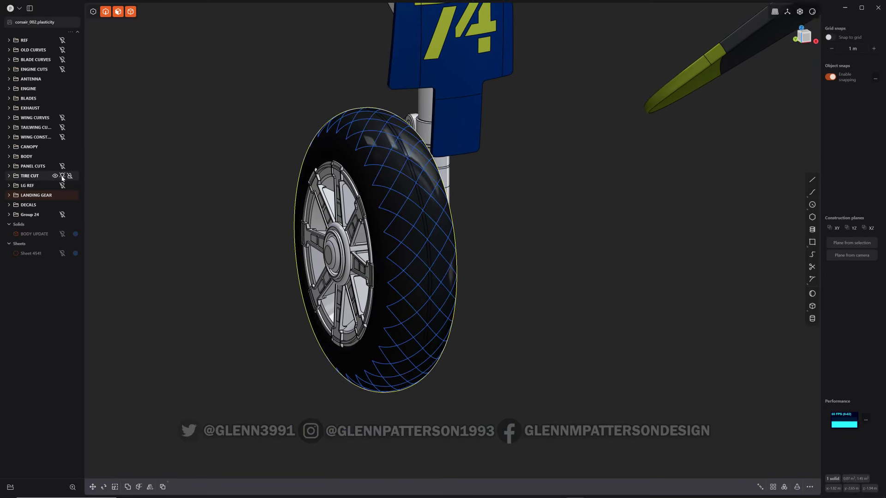
middle_click_drag(434, 254, 397, 248)
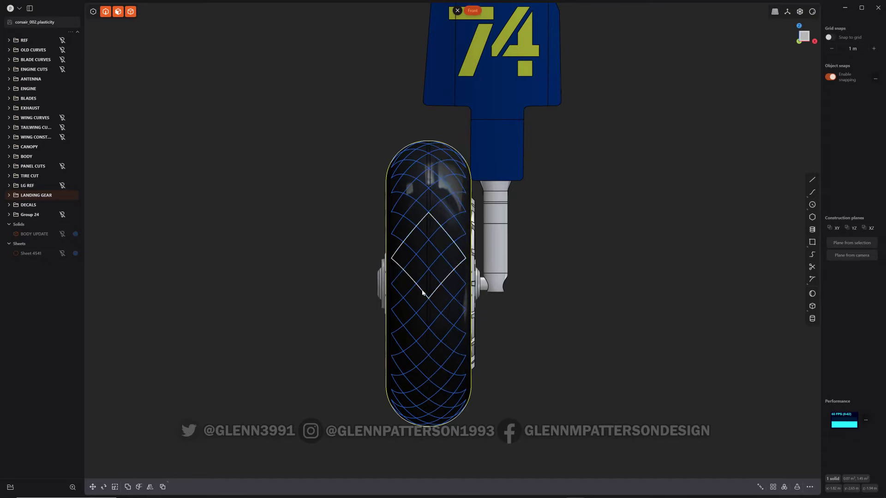
middle_click_drag(433, 287, 469, 298)
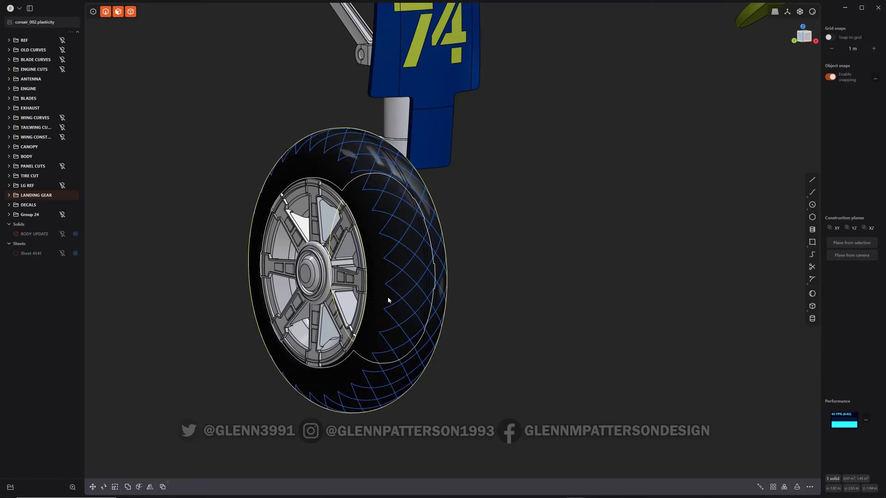
middle_click_drag(389, 301, 368, 291)
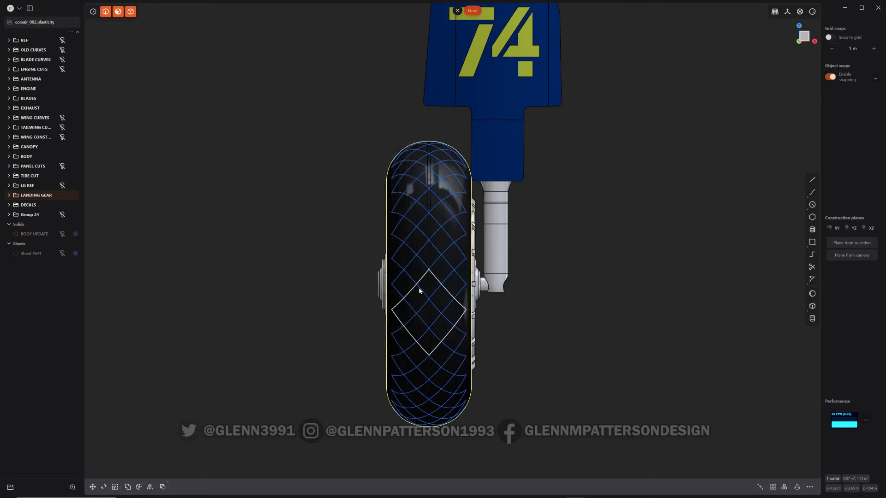
middle_click_drag(419, 287, 506, 270)
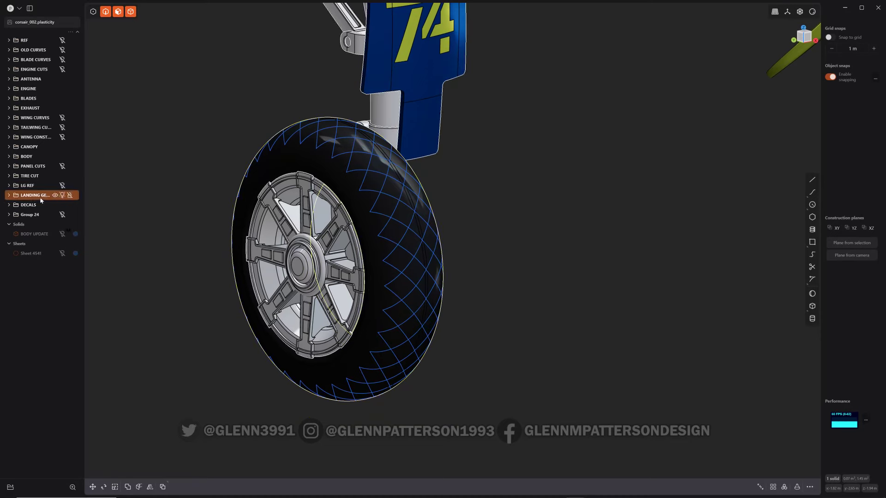
left_click(34, 177)
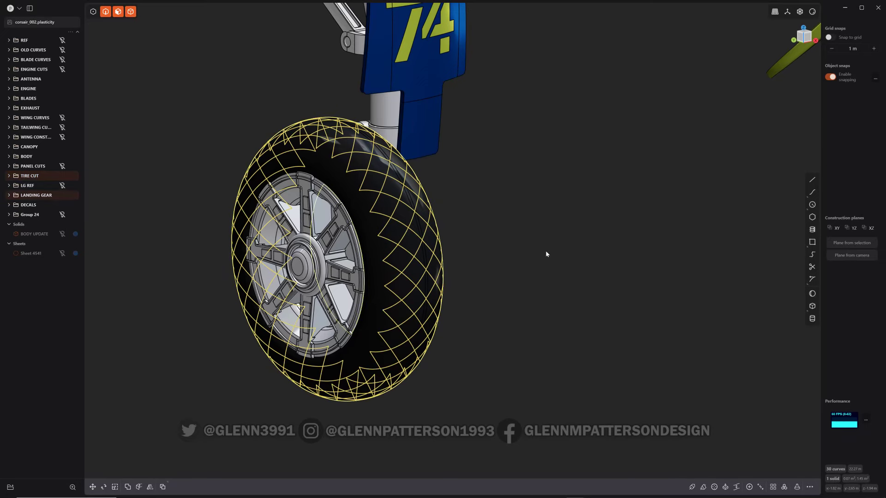
Isolate the tyre and box-select its tread curves, cancelling a trial Boolean without applying it.
key("slash")
left_click(475, 265)
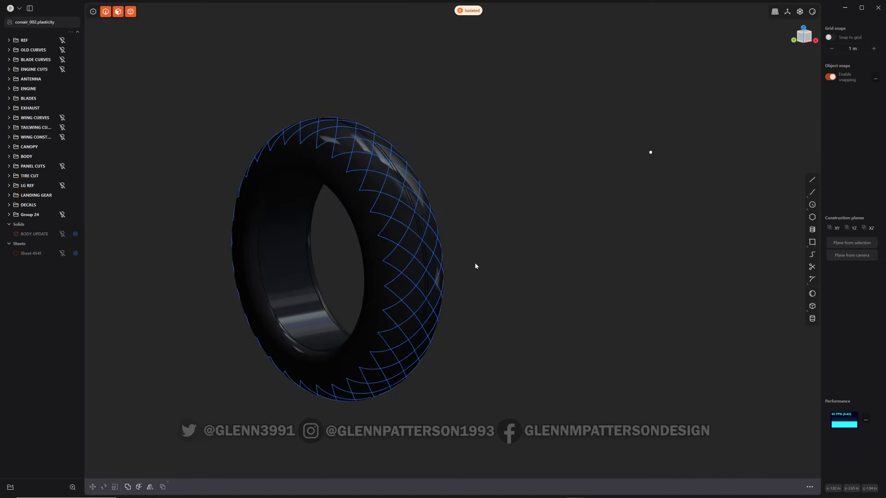
left_click(367, 226)
left_click_drag(480, 110, 200, 419)
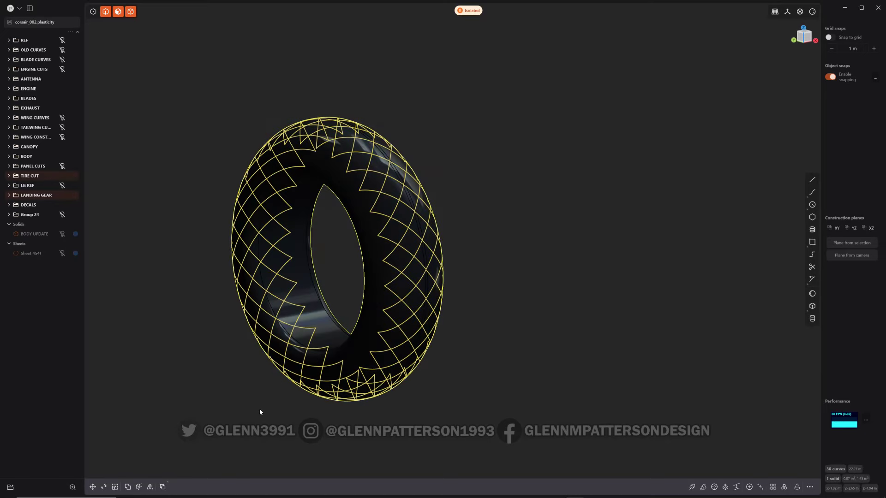
key("q")
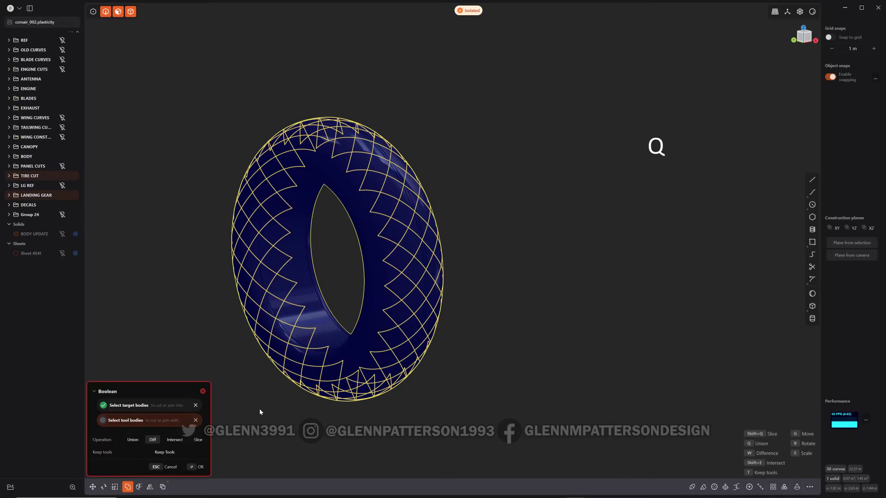
key("Escape")
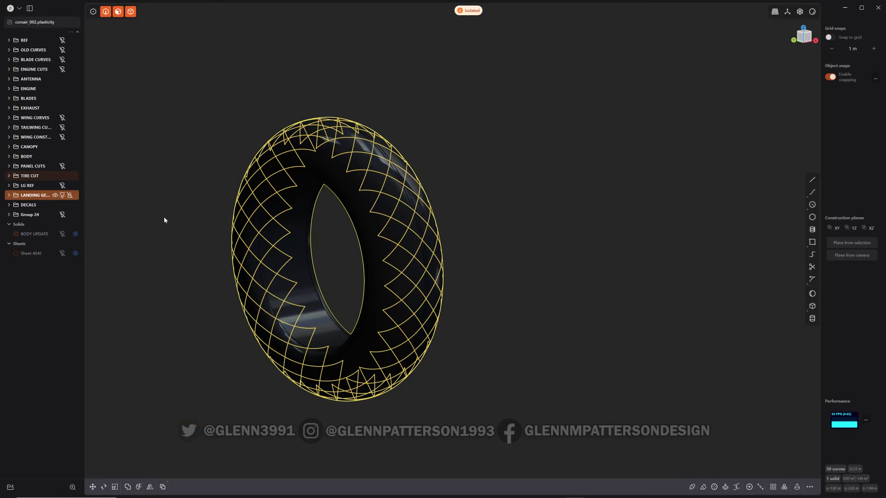
left_click(364, 250)
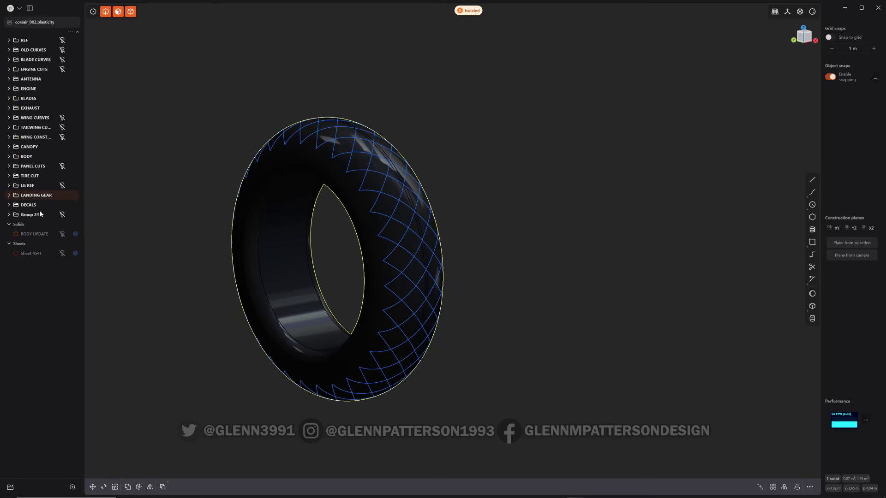
Hide the tyre and sweep pipes along the TIRE CUT curves at 0.004 section size.
left_click(29, 178)
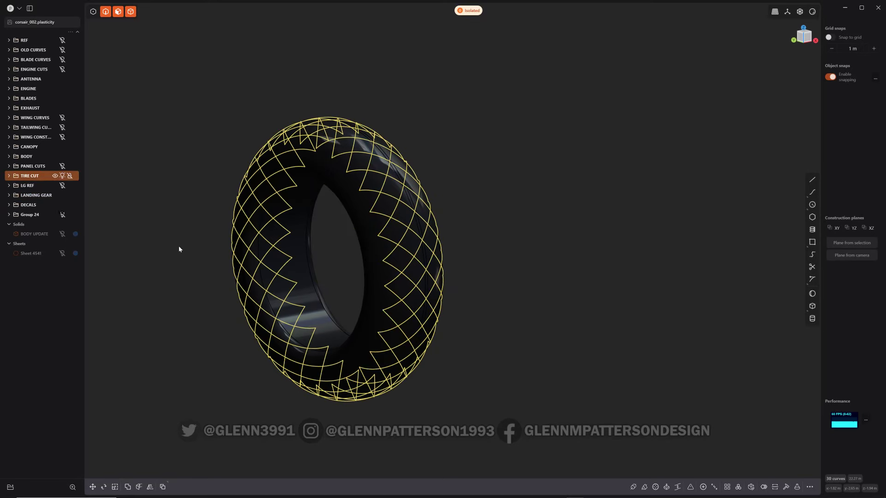
key("shift+h")
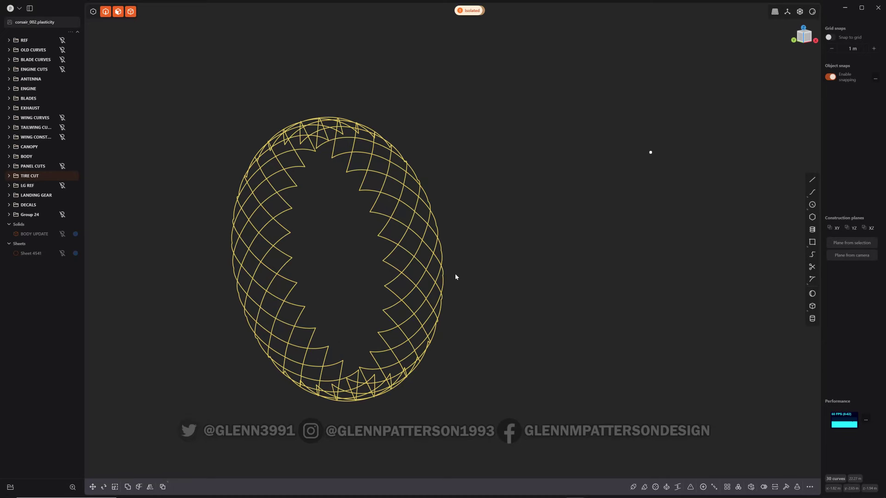
key("p")
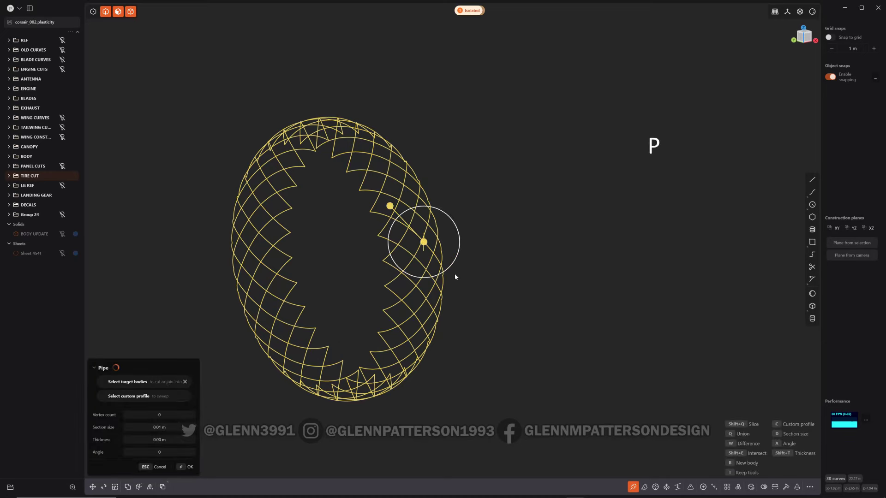
left_click(174, 428)
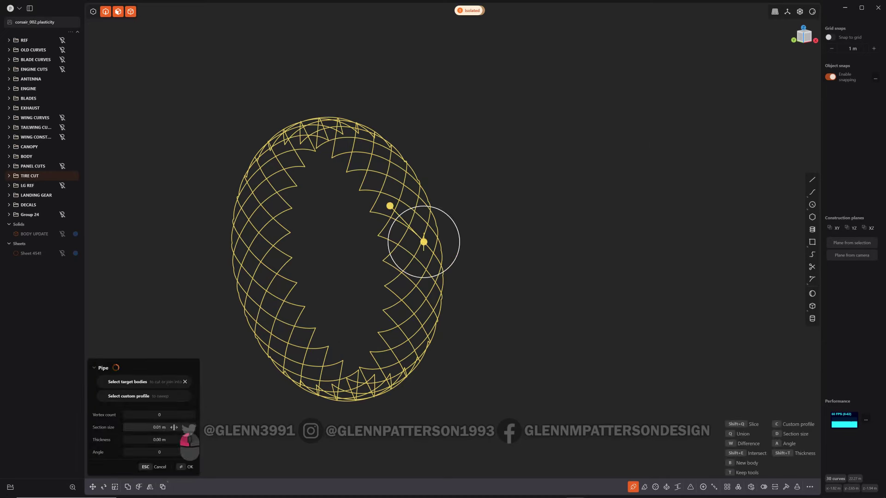
type(".004")
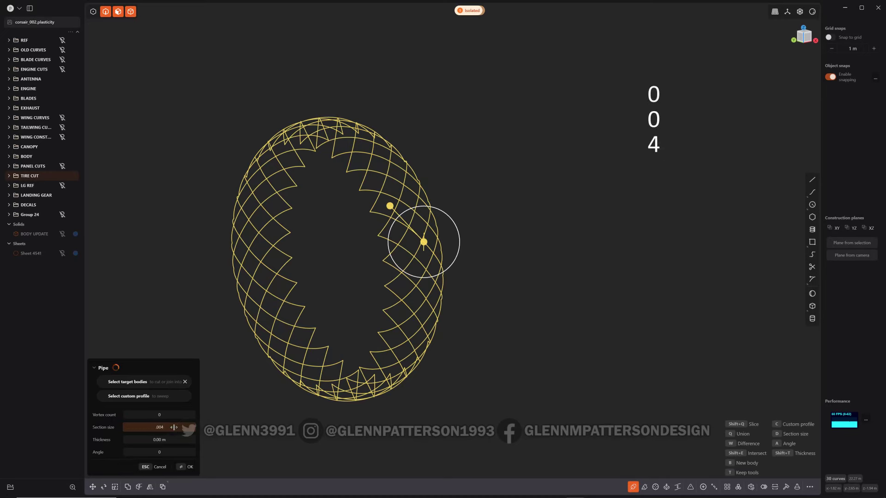
key("Return")
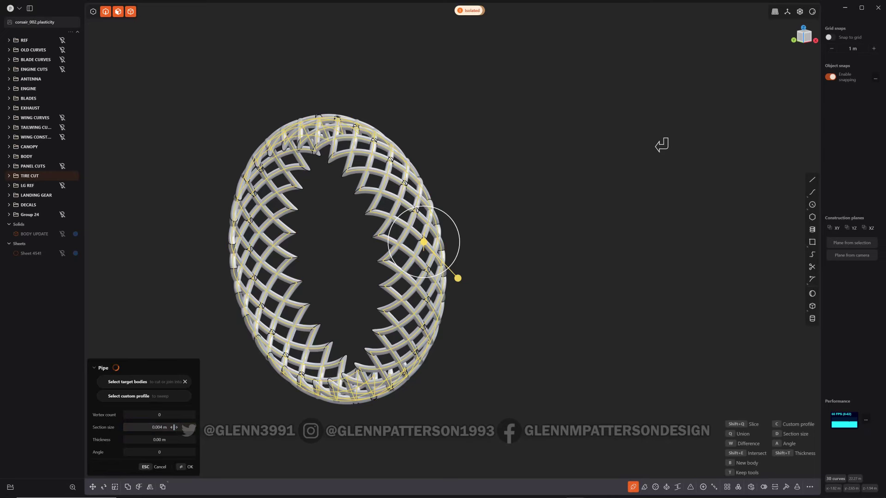
Try a 0.003 section size, revert to 0.004, and confirm the tread pipes.
left_click(174, 427)
type(".003")
key("Return")
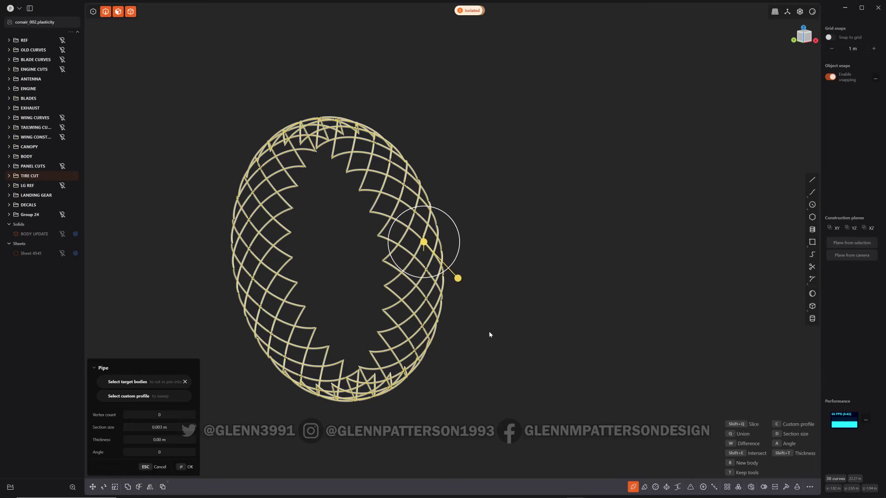
left_click(179, 428)
type("0.004")
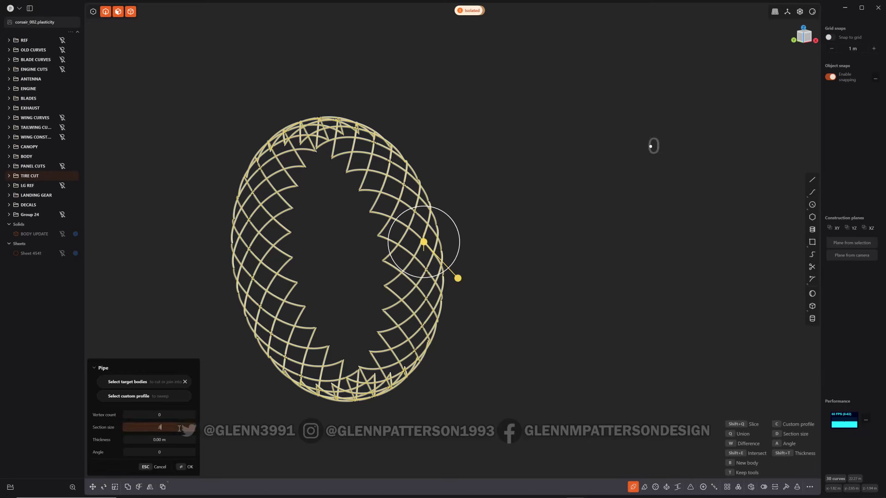
key("Return")
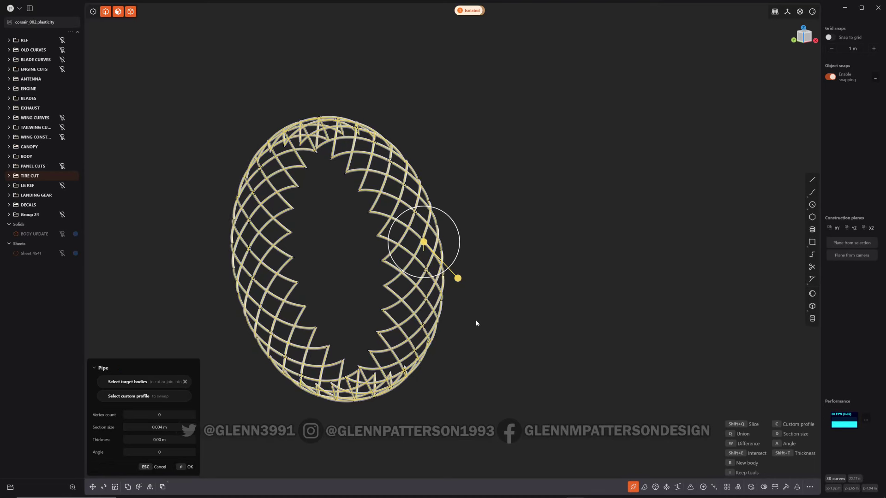
key("Return")
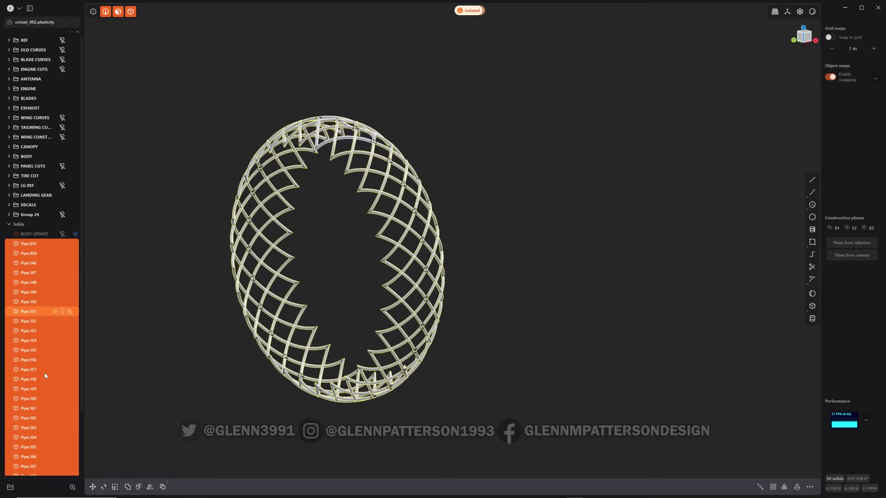
Unhide the tyre and make the TIRE CUT curves unselectable.
left_click(516, 359)
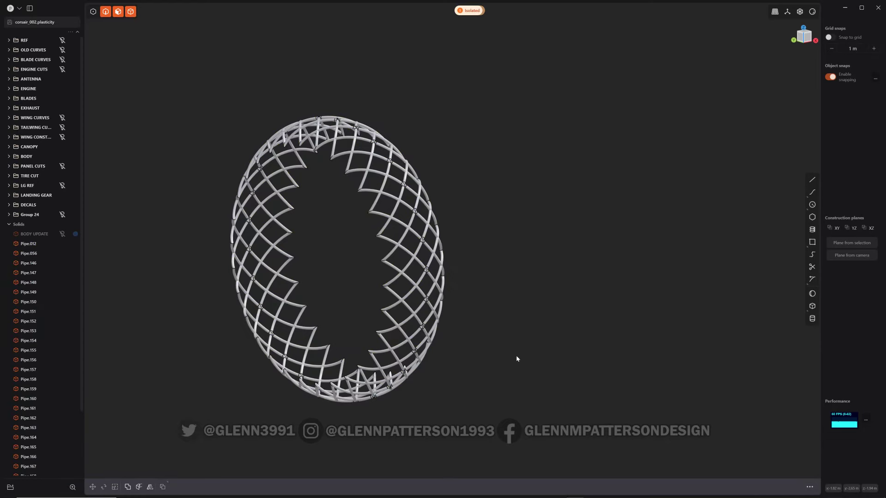
key("alt+h")
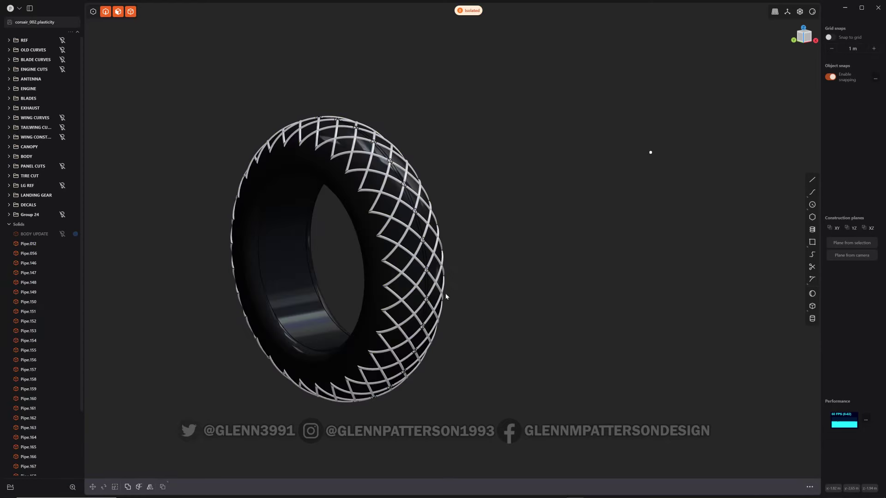
mouse_move(56, 176)
left_click(63, 178)
Boolean-subtract the 31 pipes from the tyre, then exit isolation to show the landing gear.
left_click(370, 258)
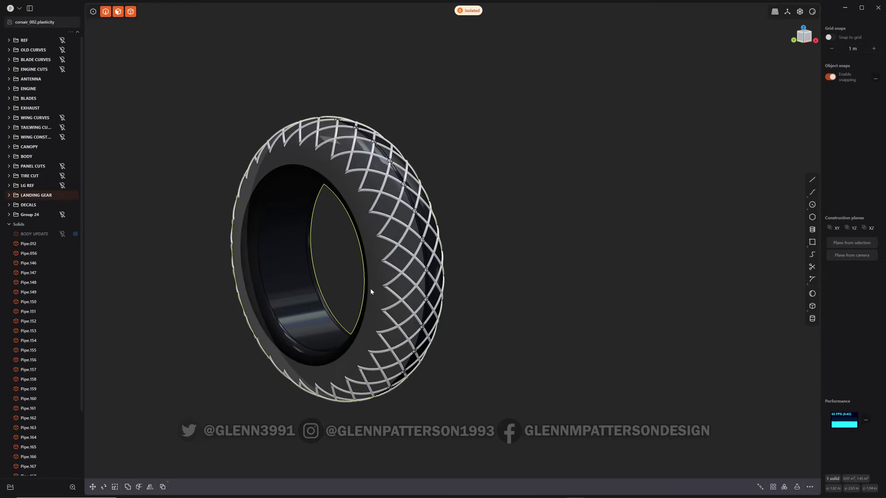
left_click_drag(493, 98, 197, 426)
key("q")
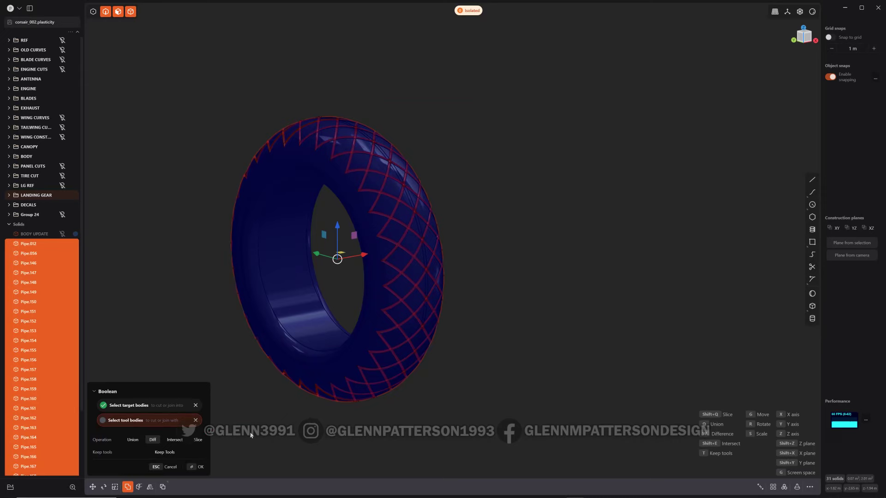
key("Return")
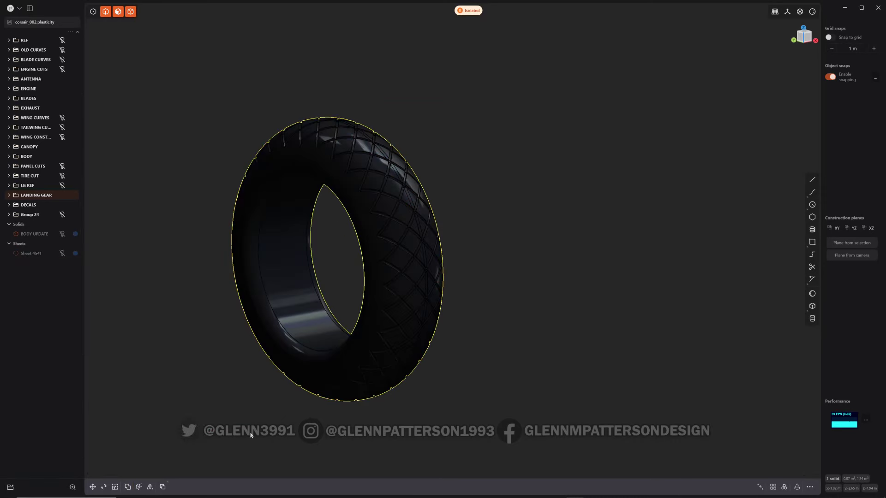
middle_click_drag(407, 313, 535, 362)
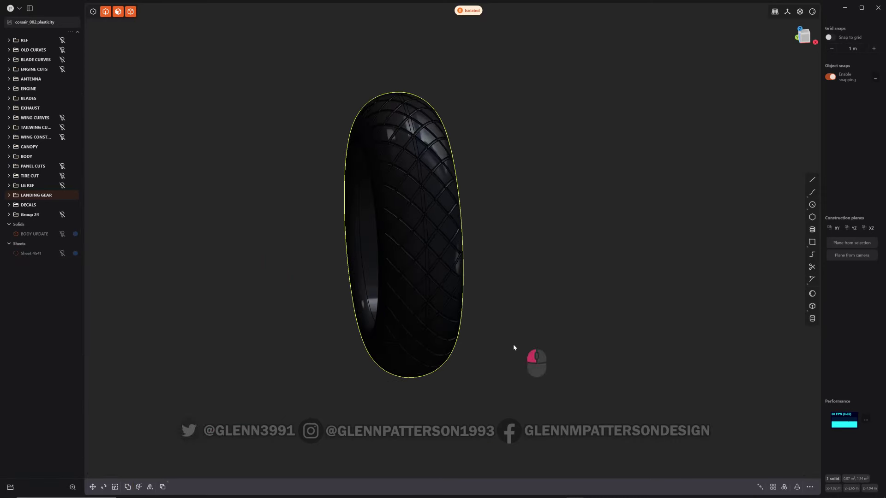
left_click(471, 355)
middle_click_drag(472, 355, 501, 352)
key("slash")
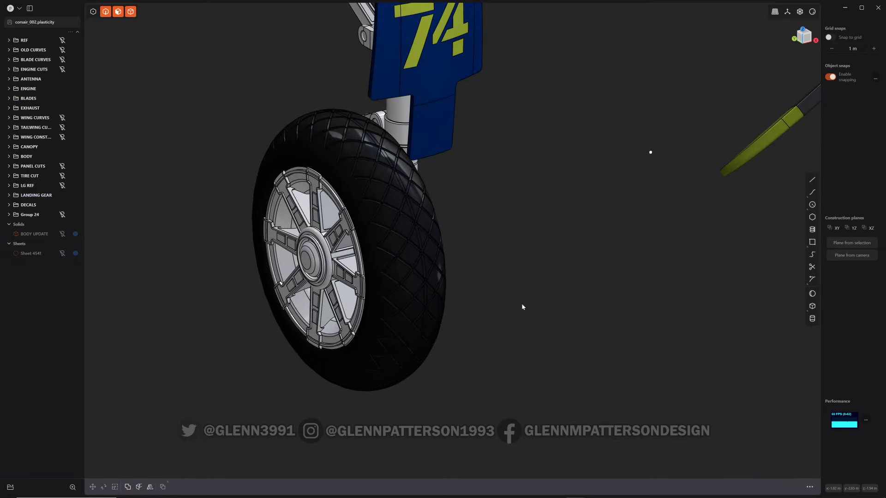
mouse_move(522, 307)
middle_mouse_down()
mouse_move(513, 311)
mouse_move(522, 306)
middle_mouse_up()
scroll(522, 304, "down", 10)
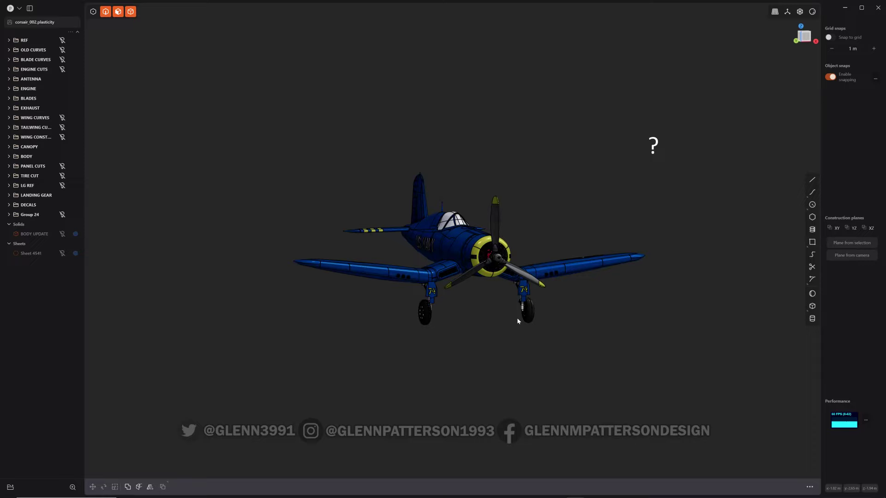
scroll(484, 328, "up", 10)
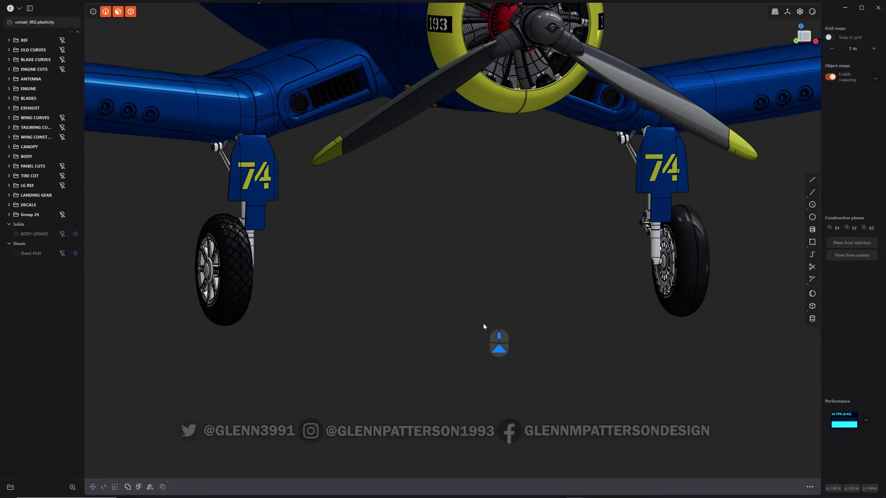
middle_click_drag(344, 251, 389, 270)
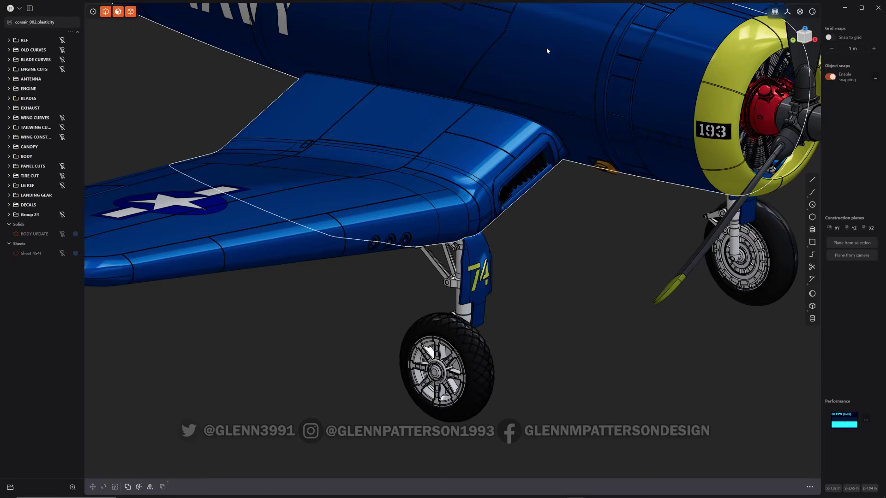
middle_click_drag(484, 165, 520, 259)
scroll(492, 198, "down", 5)
scroll(493, 208, "up", 3)
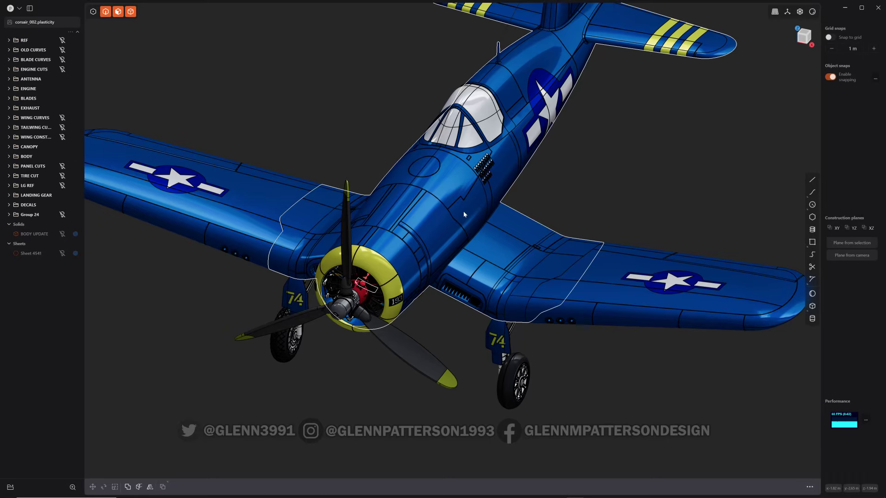
middle_click_drag(469, 223, 462, 217)
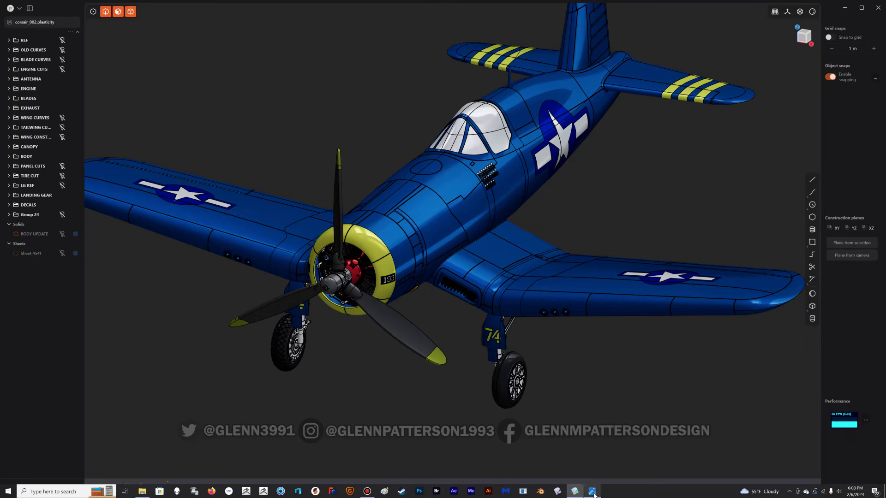
Bring the CORSAIR_LG_006.png render forward in Windows Photos.
mouse_move(593, 490)
left_click(592, 450)
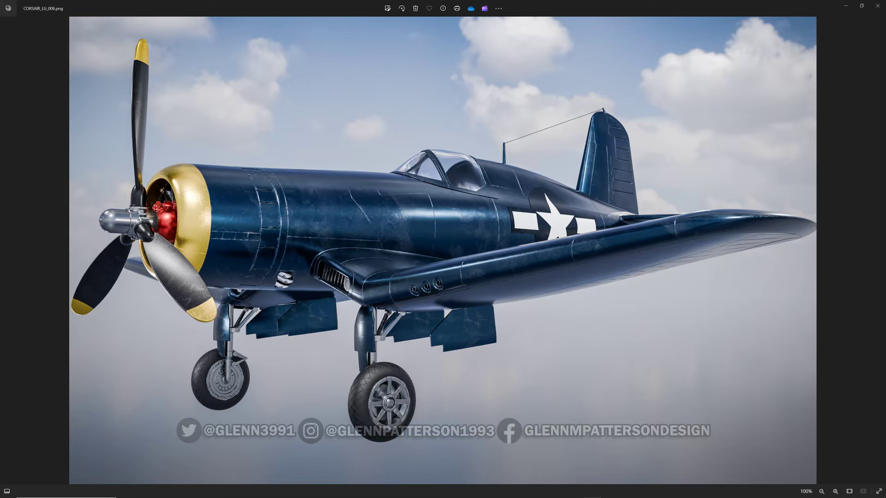
mouse_move(584, 493)
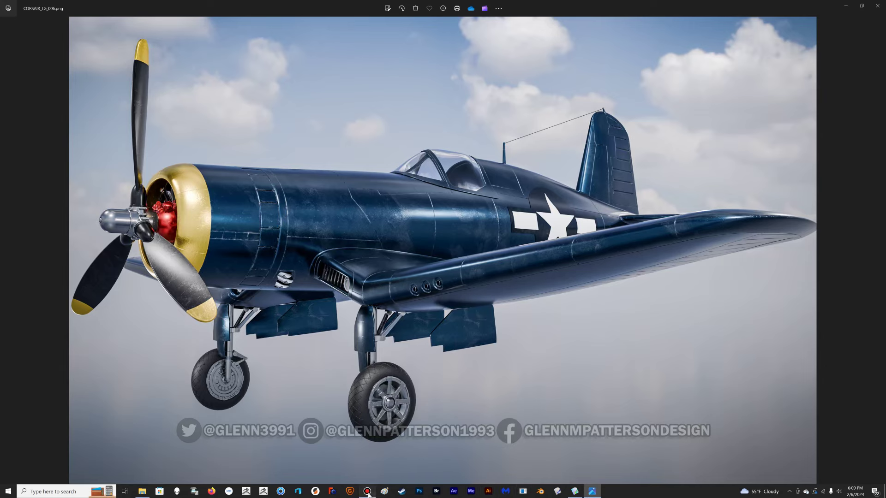